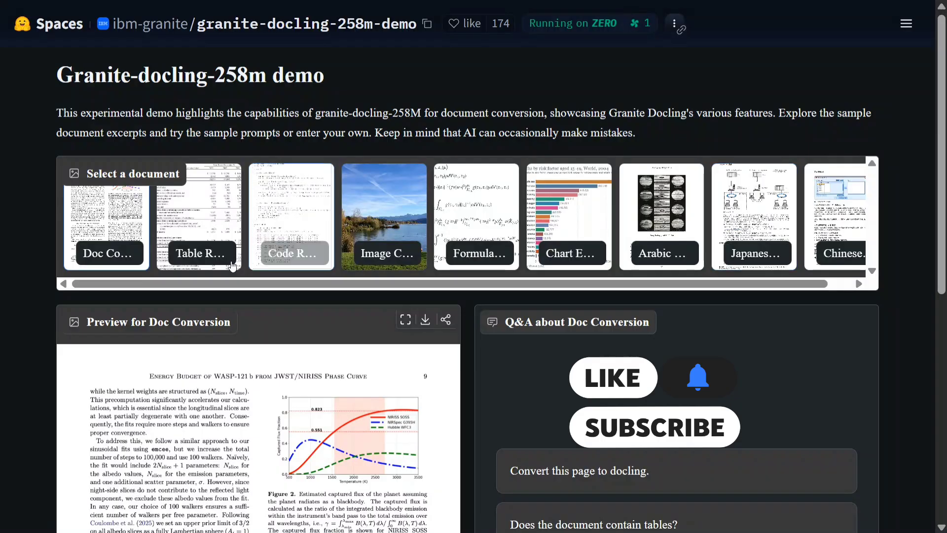
scroll(270, 245, down, 3)
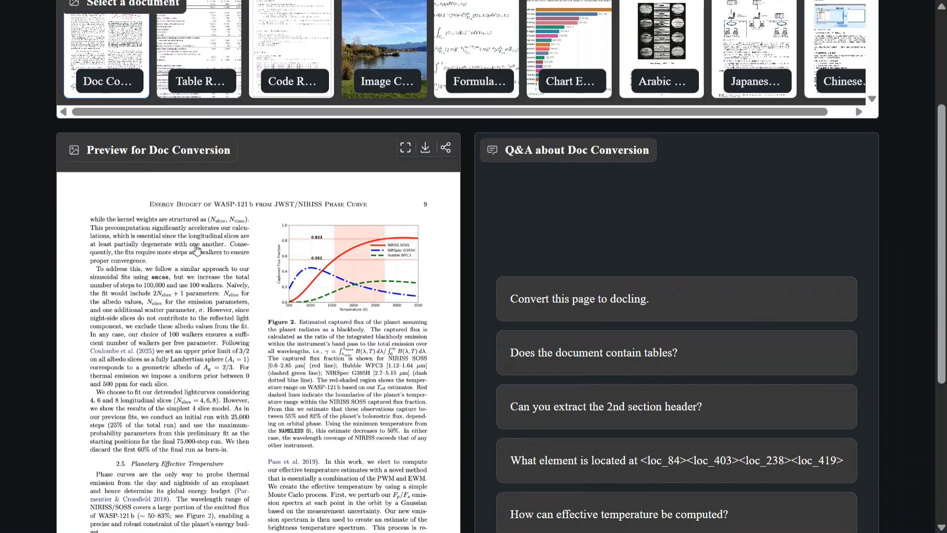
scroll(197, 250, down, 2)
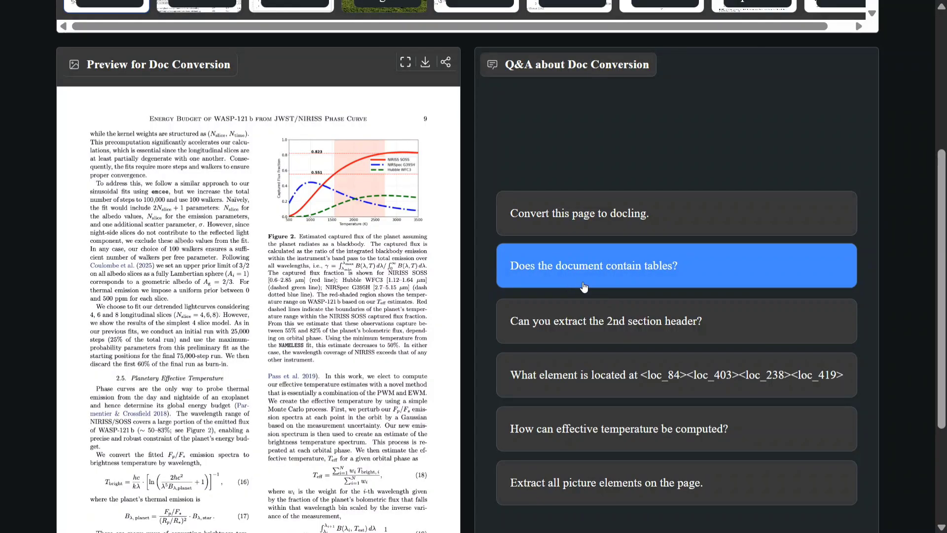
scroll(738, 287, down, 2)
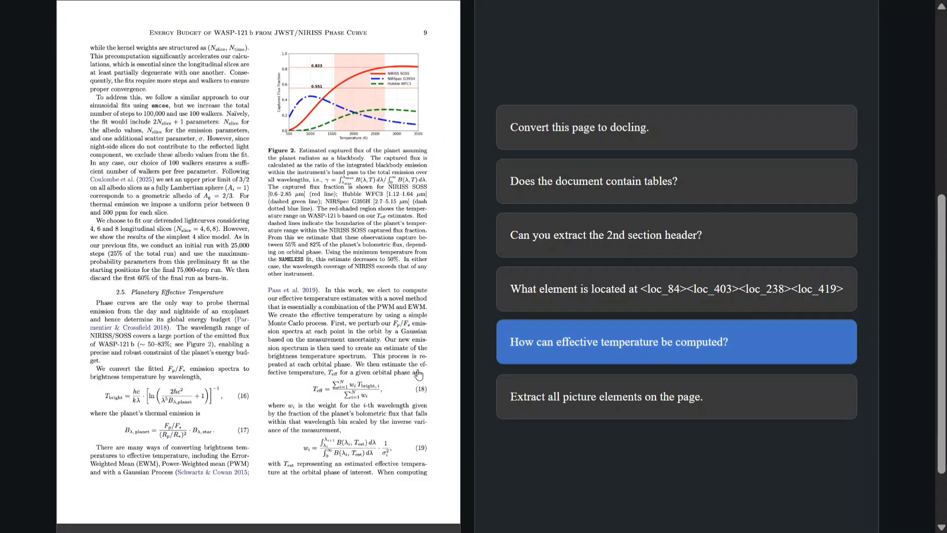
- Ask for the 2nd section header, getting '[2.5] Planetary Effective Temperature'
click(623, 245)
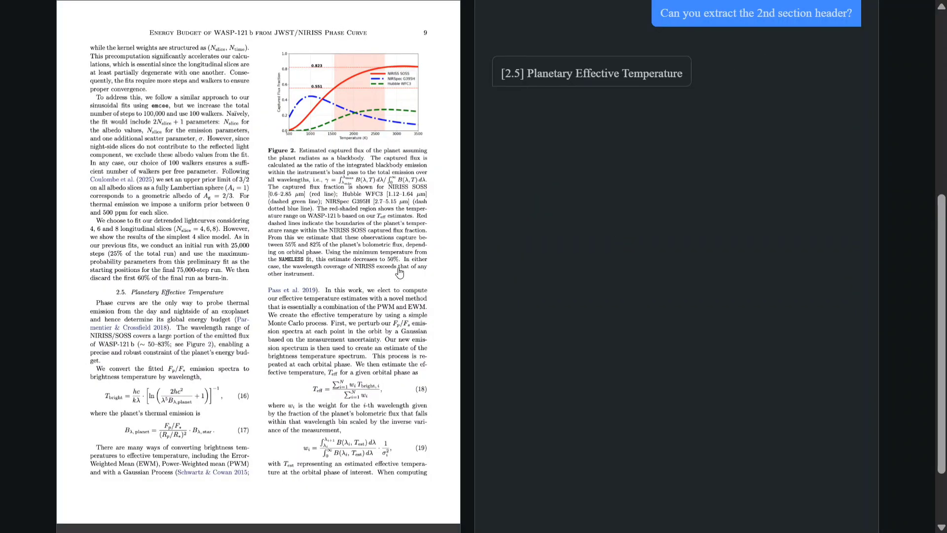
scroll(603, 152, up, 5)
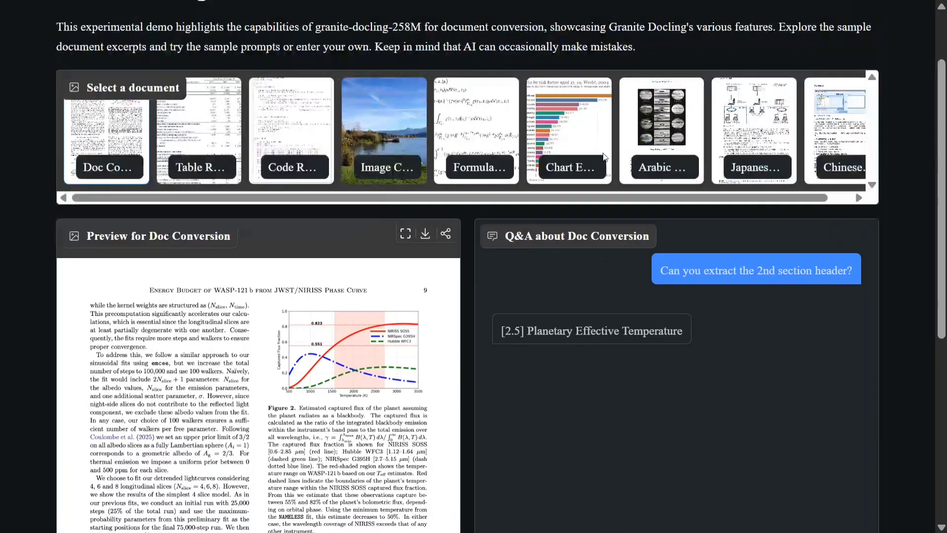
- Transcribe the Code Recognition sample into a full C# program, then select Image Captioning
click(265, 111)
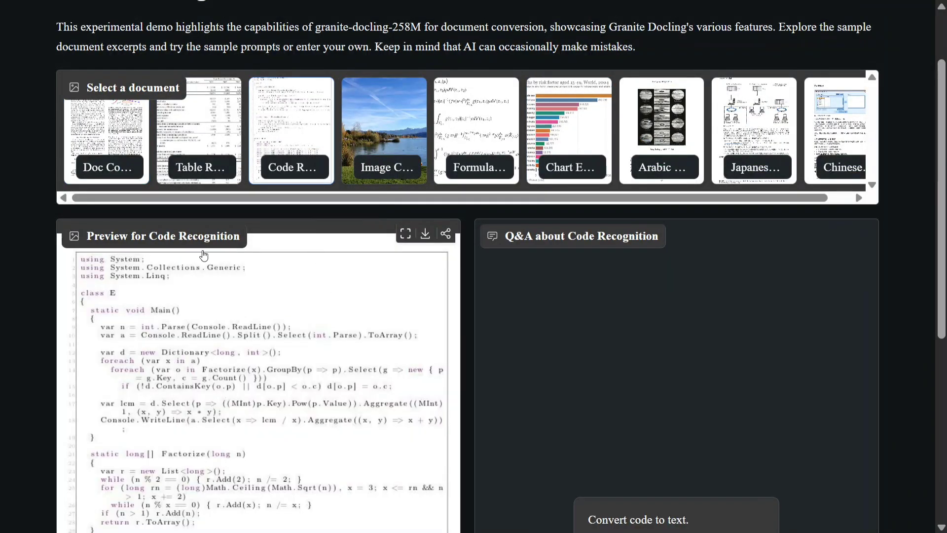
scroll(172, 255, down, 3)
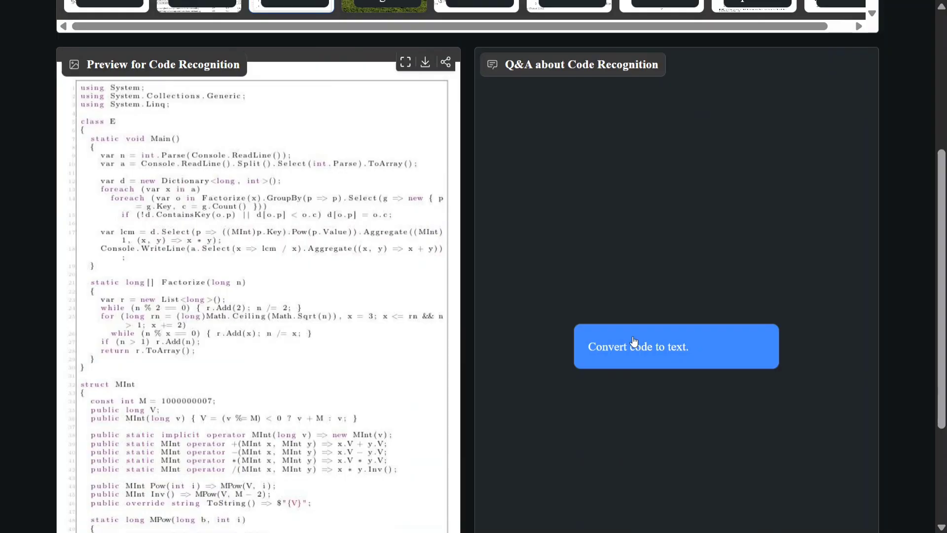
scroll(667, 311, down, 2)
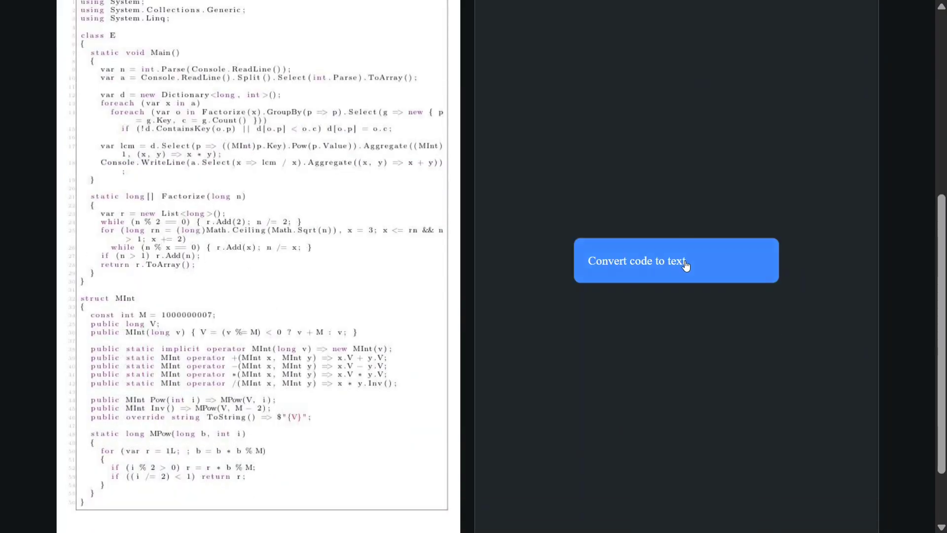
click(683, 263)
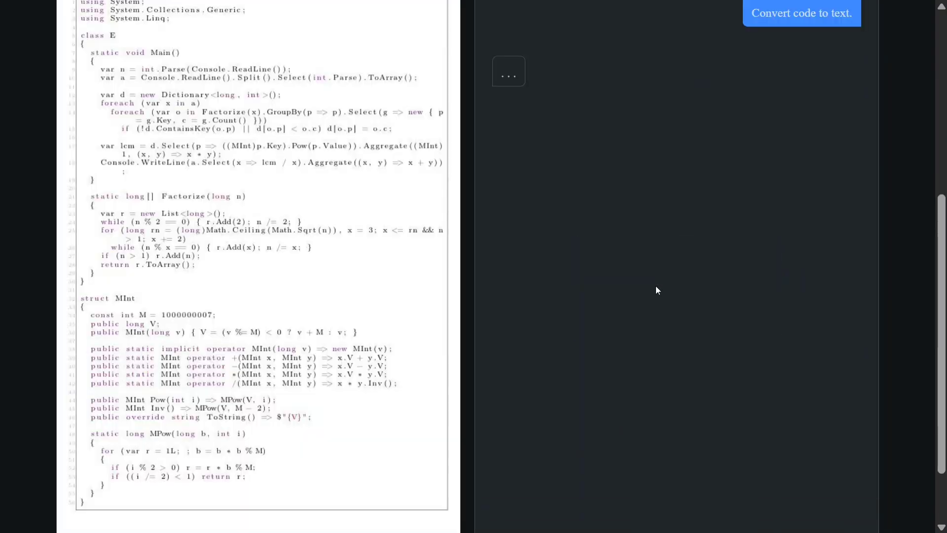
scroll(657, 289, up, 2)
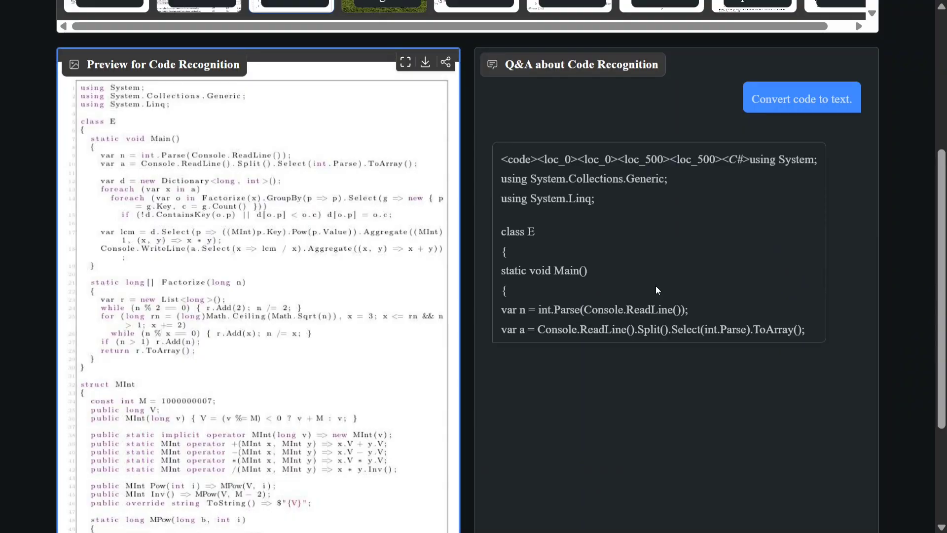
scroll(616, 249, down, 3)
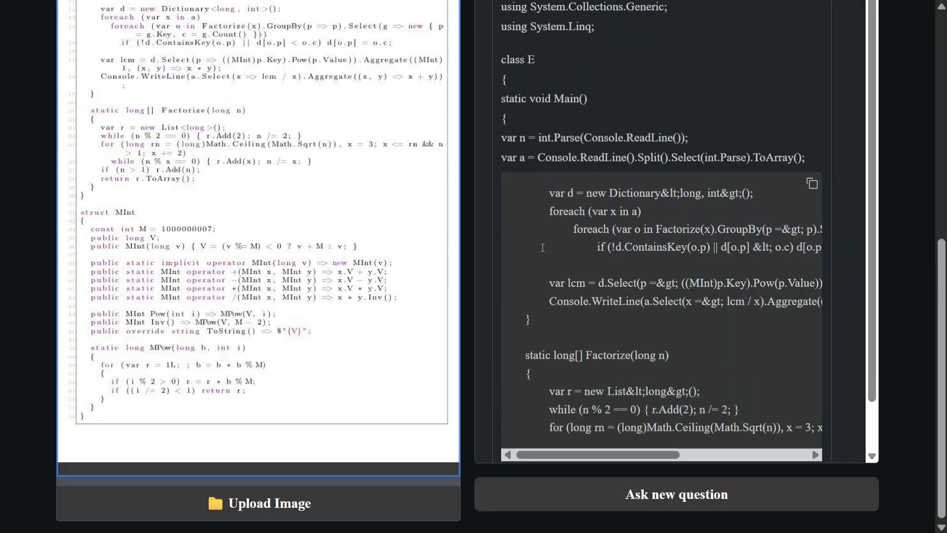
scroll(542, 248, up, 5)
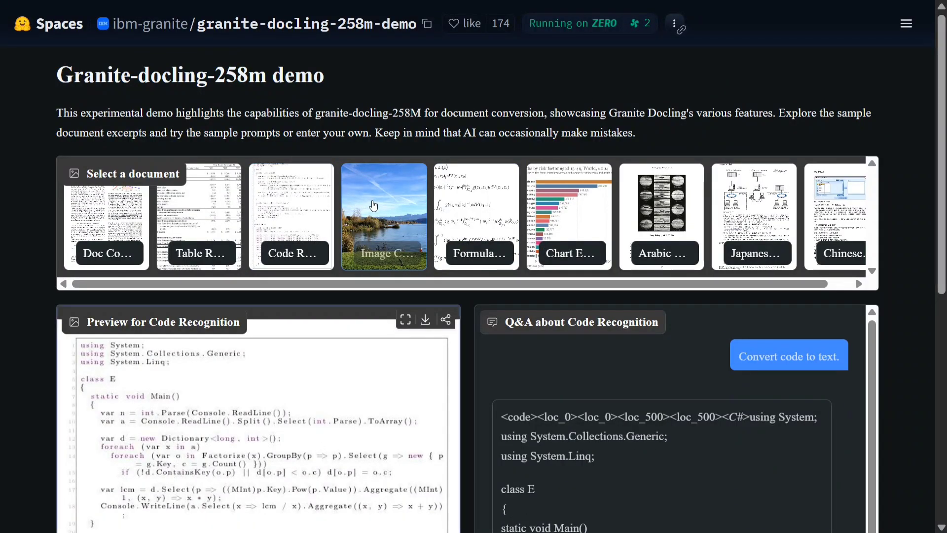
click(373, 205)
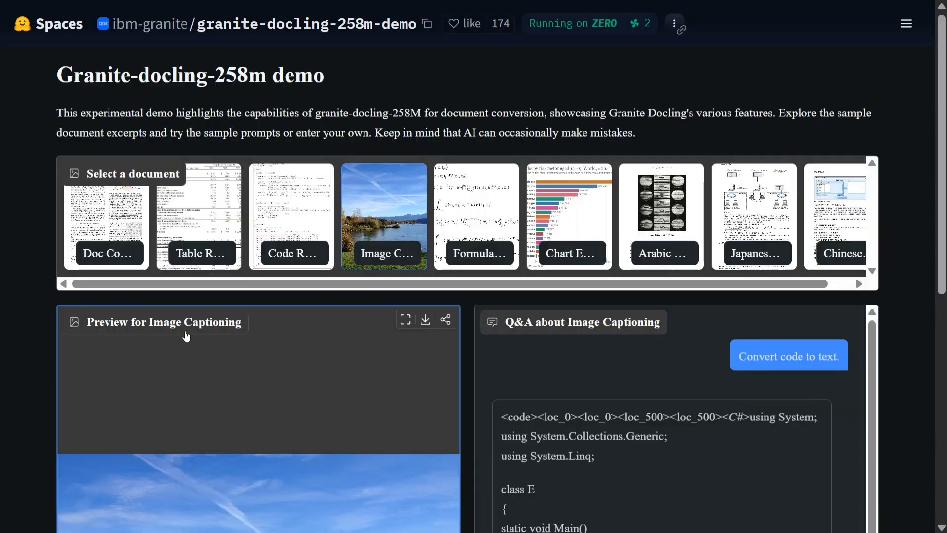
scroll(186, 336, down, 3)
scroll(185, 335, down, 1)
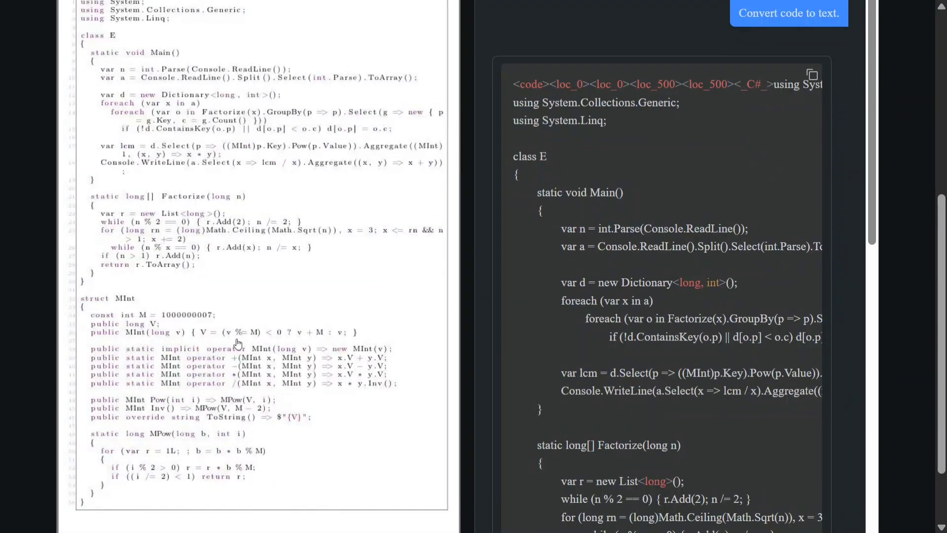
scroll(237, 342, up, 3)
scroll(727, 409, down, 5)
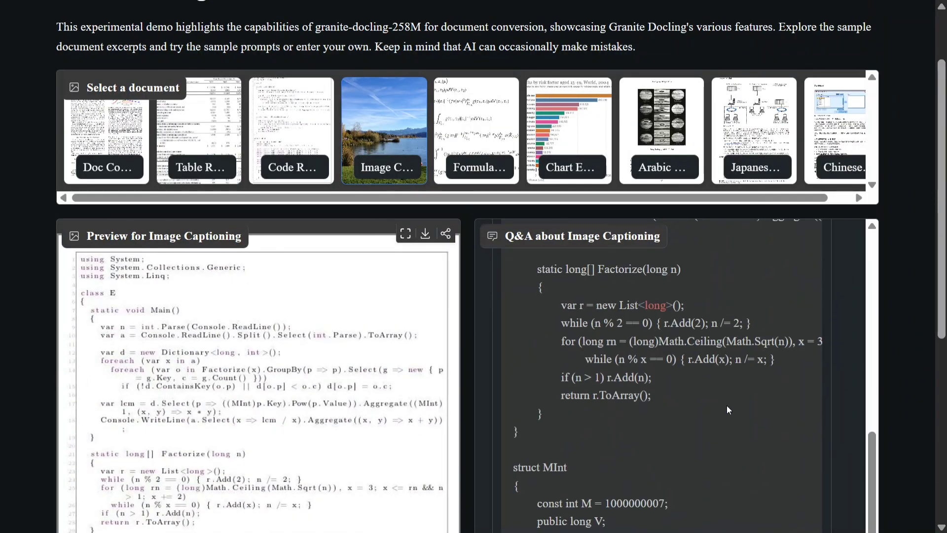
scroll(800, 402, down, 3)
scroll(853, 415, down, 5)
scroll(853, 419, up, 6)
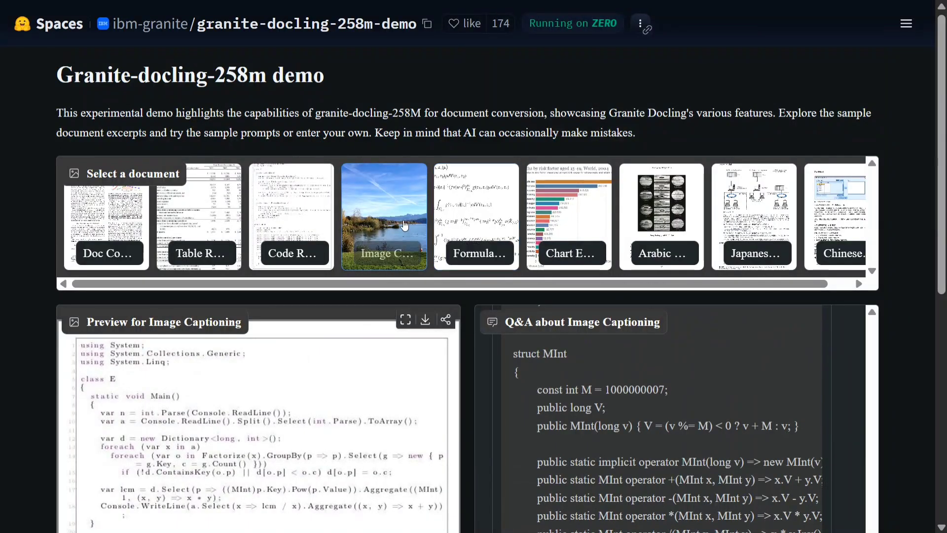
- Load the Formula Recognition sample so 'Convert formula to latex.' streams its LaTeX transcription
click(492, 222)
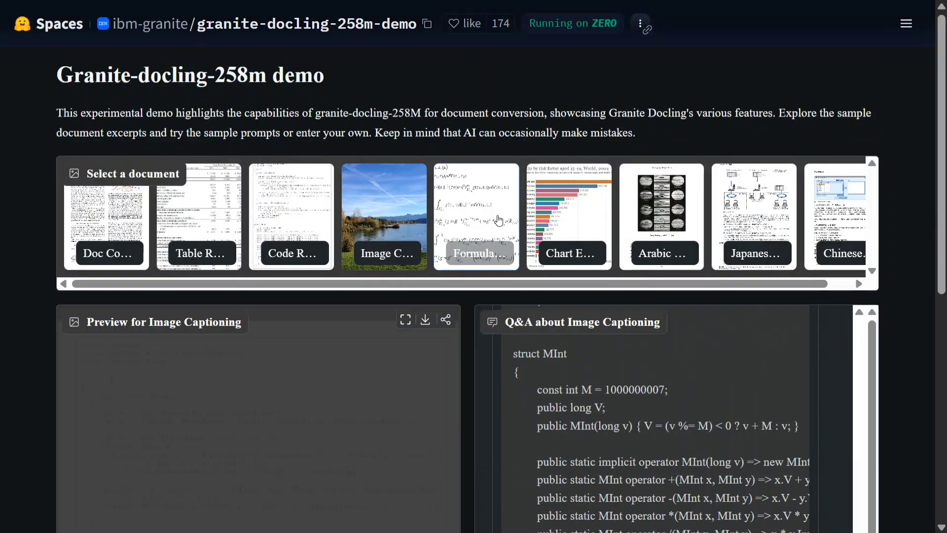
scroll(280, 280, down, 2)
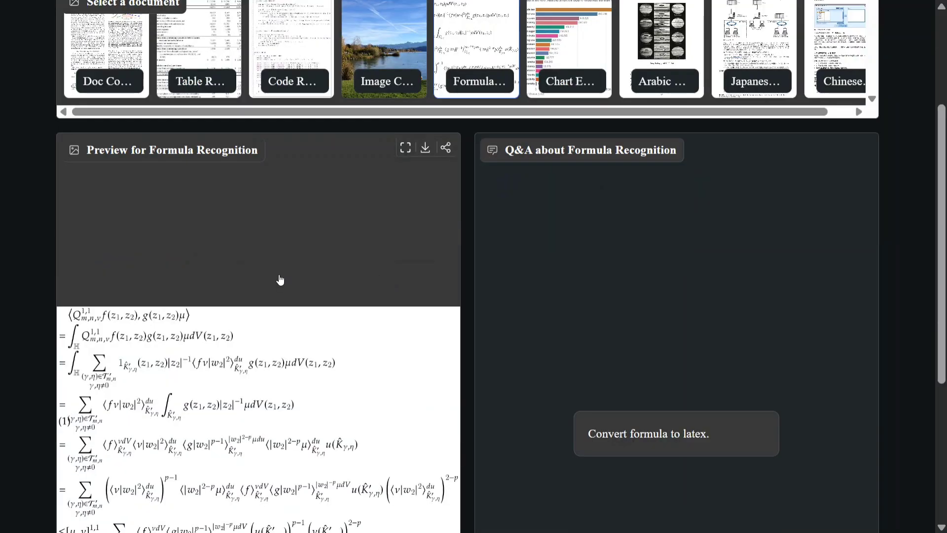
scroll(376, 346, down, 2)
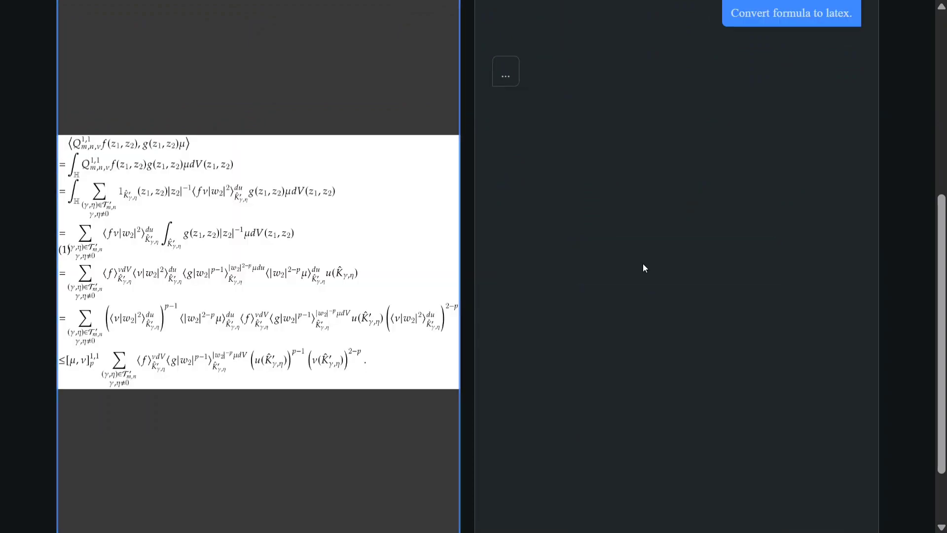
scroll(643, 268, up, 2)
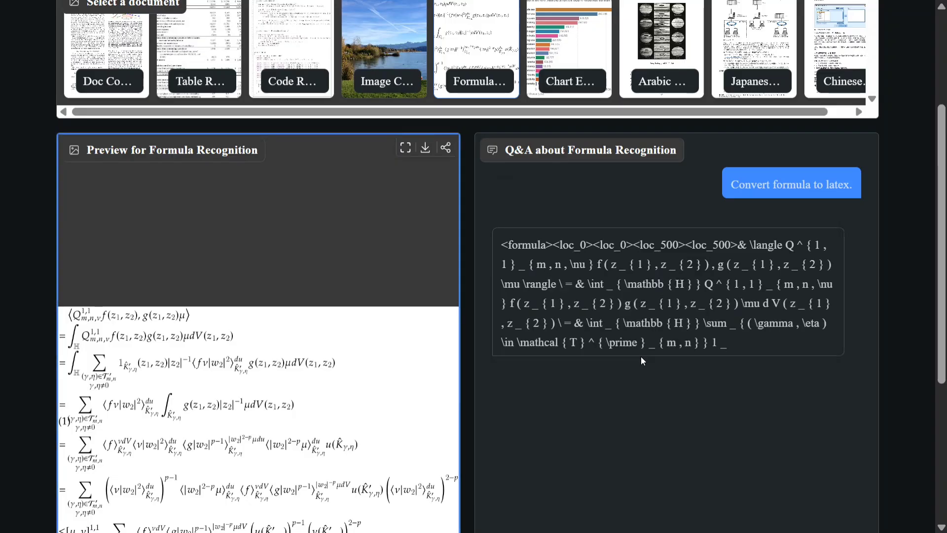
scroll(642, 357, down, 3)
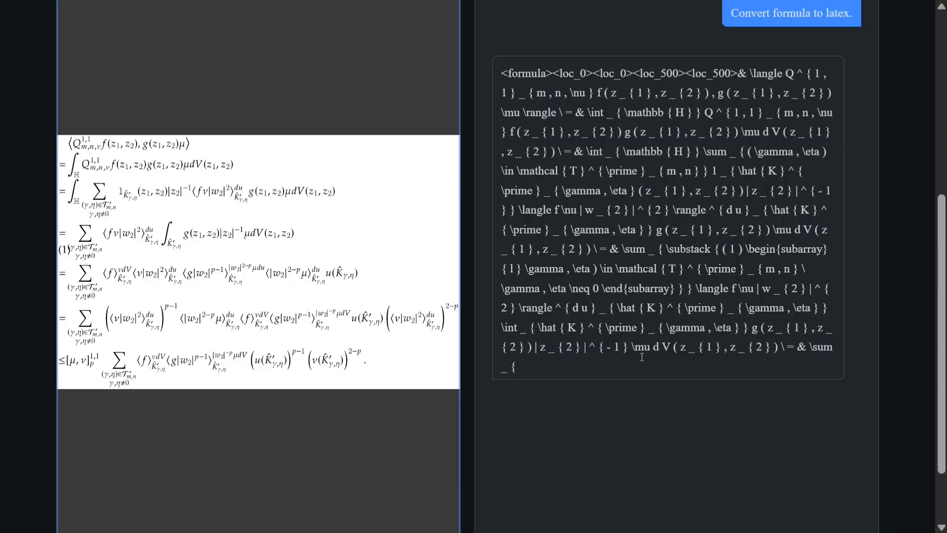
scroll(642, 357, down, 2)
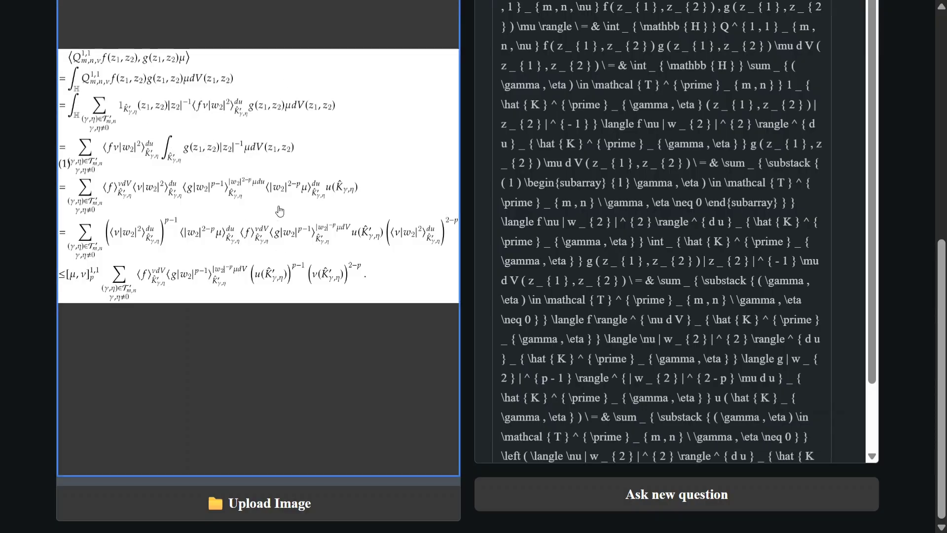
scroll(661, 288, down, 3)
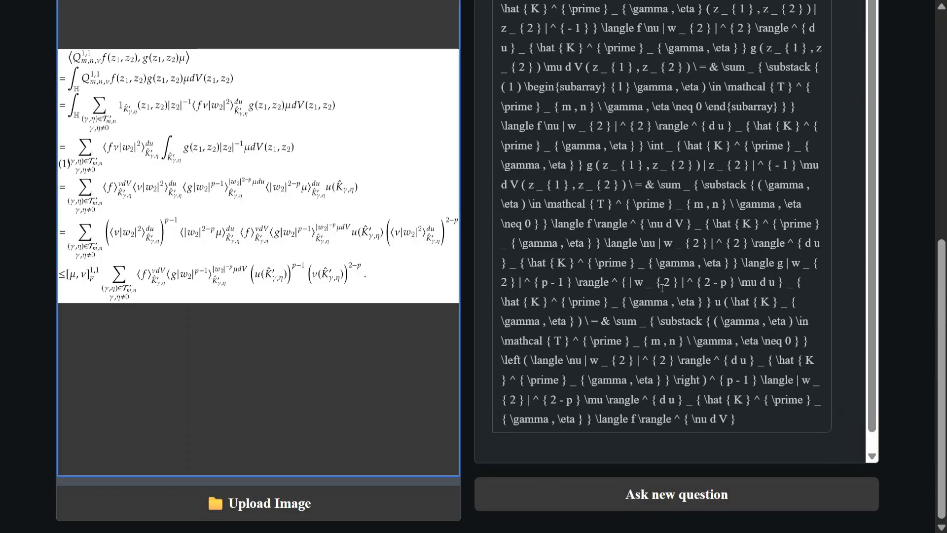
scroll(661, 287, up, 3)
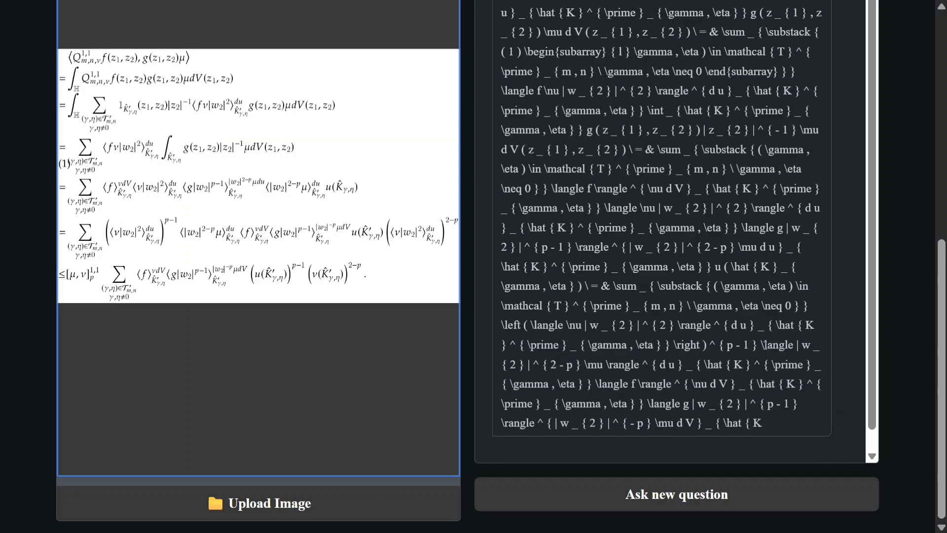
scroll(436, 405, up, 2)
scroll(437, 405, up, 3)
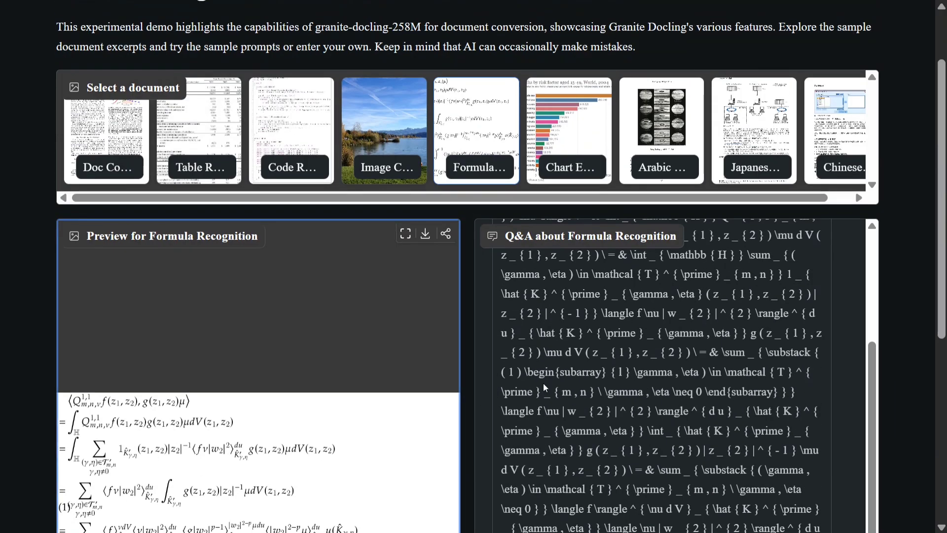
scroll(898, 344, down, 5)
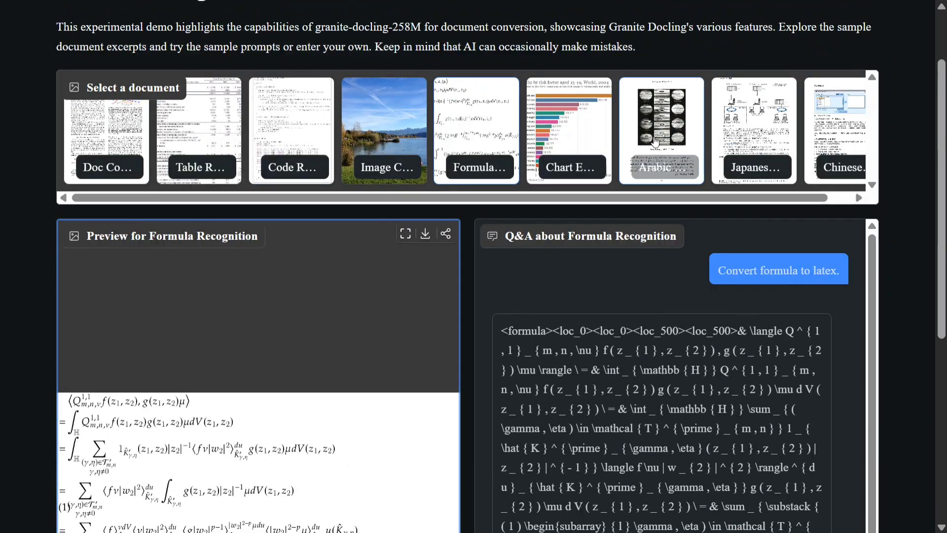
scroll(705, 204, right, 1)
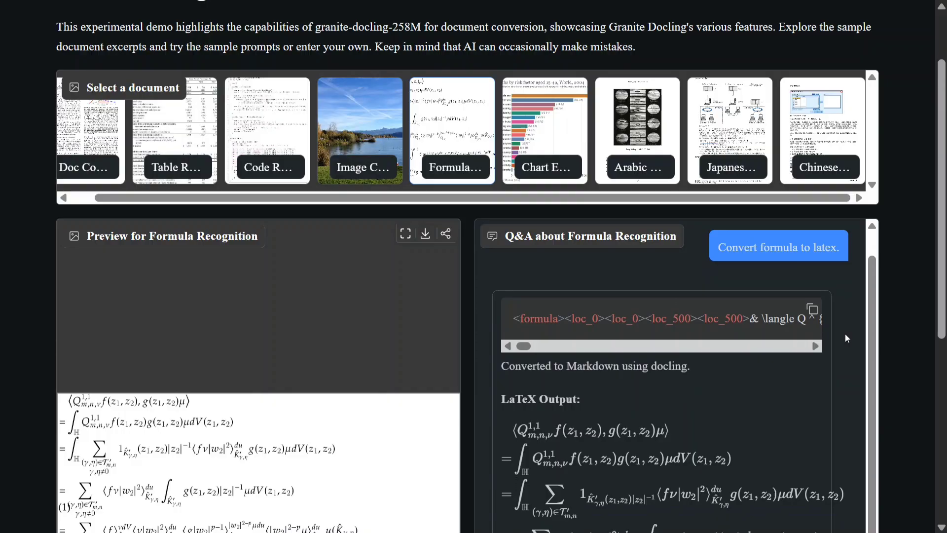
scroll(845, 334, down, 2)
drag(516, 315, 620, 327)
- Clear the stray selection in the rendered LaTeX Output equations
click(542, 284)
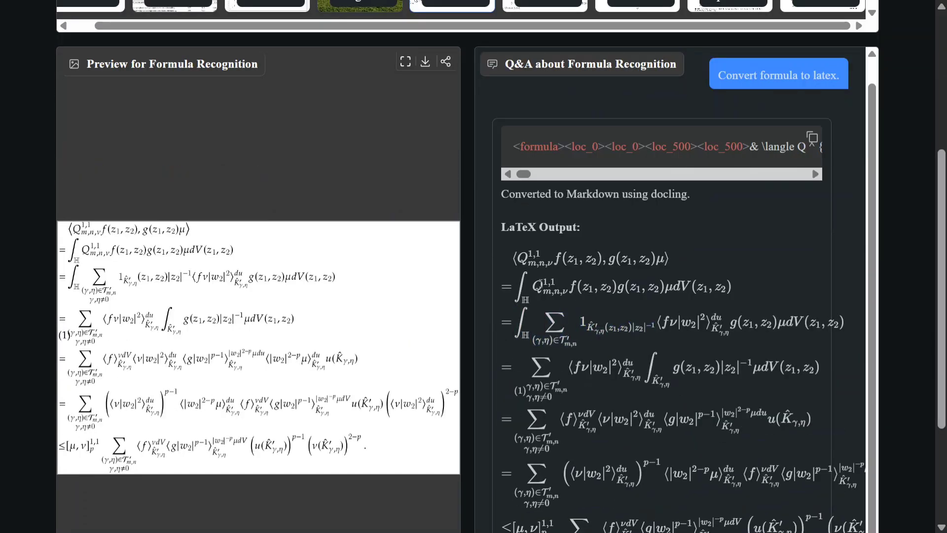
scroll(688, 274, down, 2)
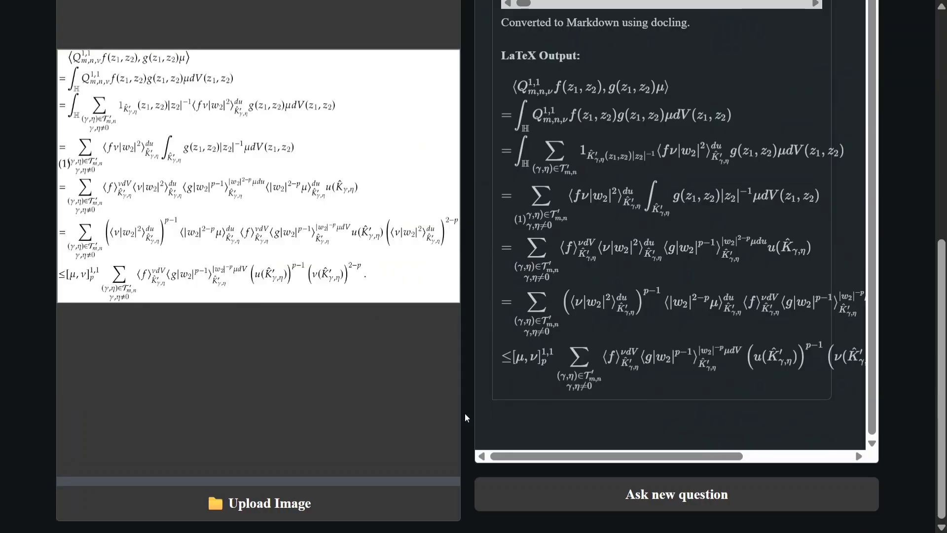
scroll(466, 414, up, 5)
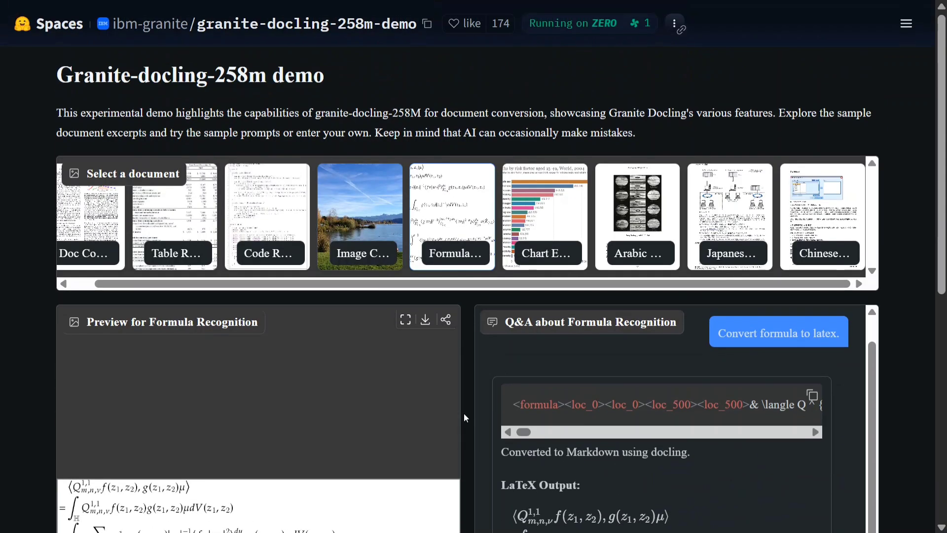
- Load the Japanese Conversion sample and request 'Convert this page to docling.'
click(706, 214)
scroll(142, 370, down, 2)
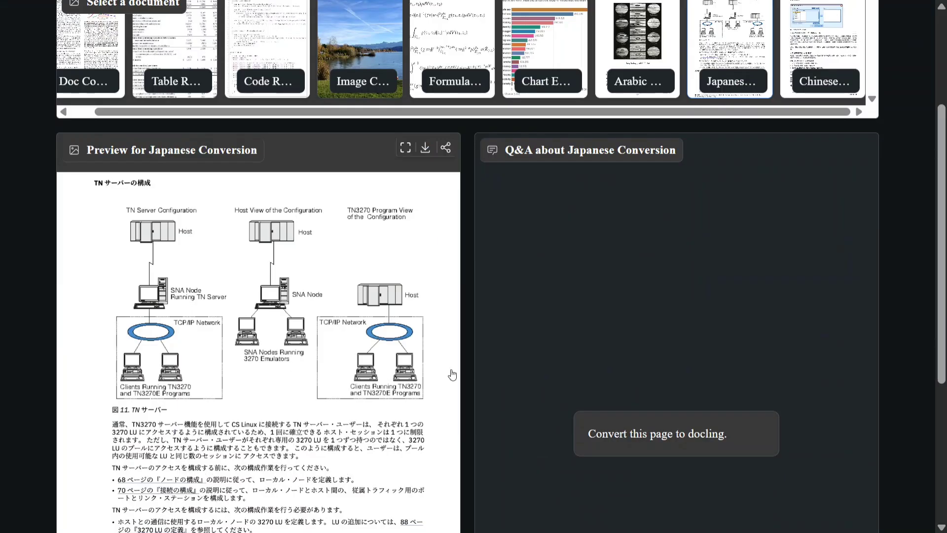
click(672, 432)
scroll(451, 382, down, 2)
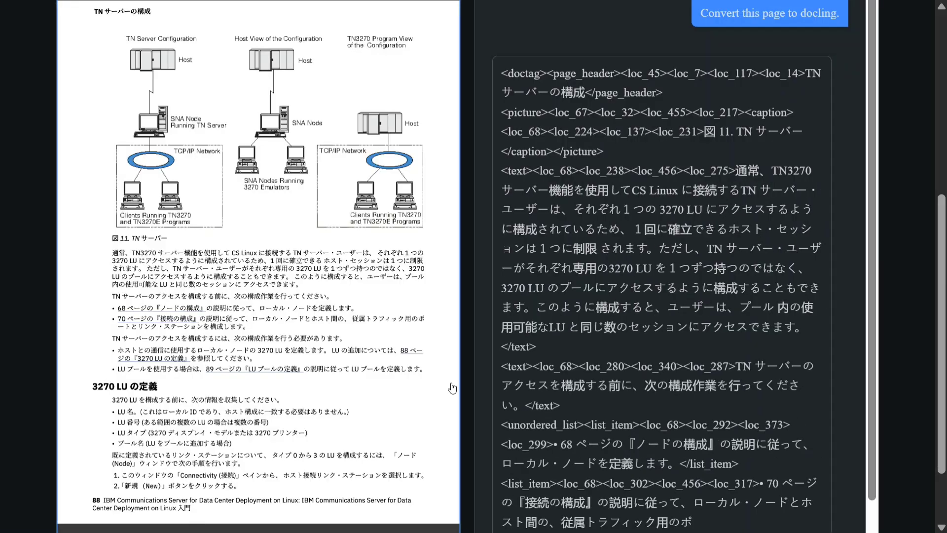
scroll(664, 344, down, 3)
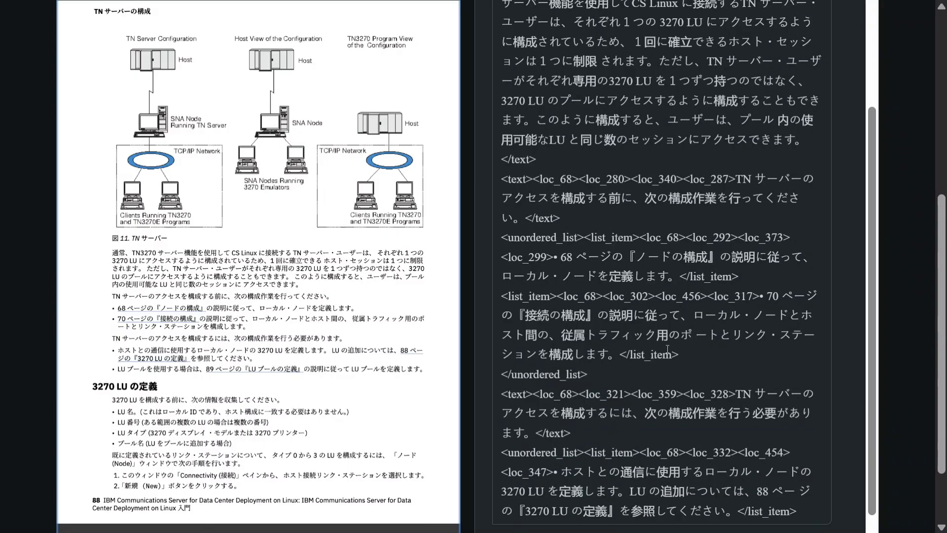
scroll(902, 398, down, 1)
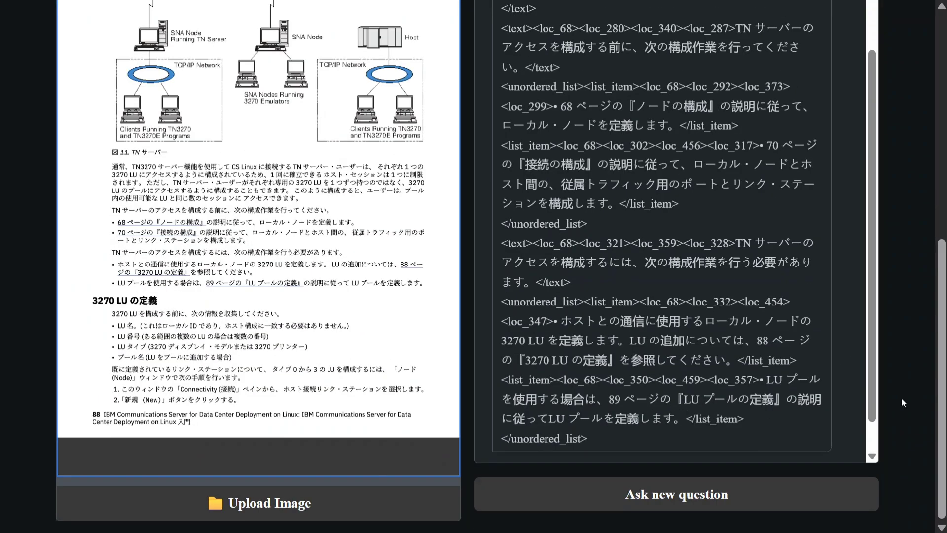
scroll(703, 363, up, 5)
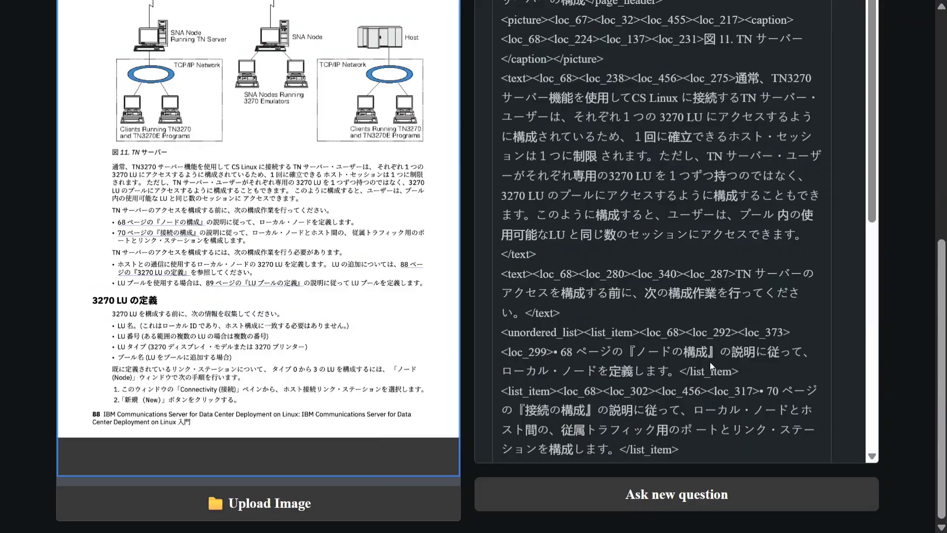
scroll(827, 351, up, 1)
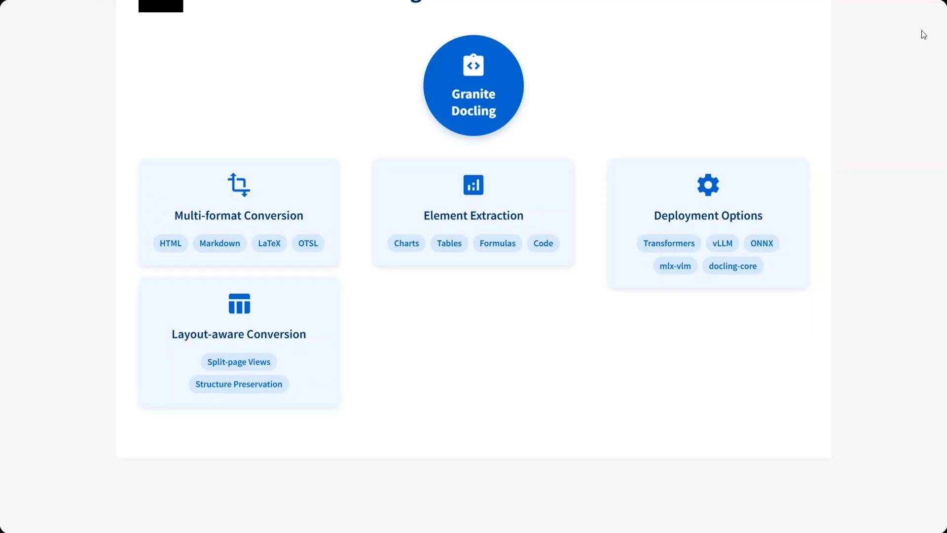
- Advance to the 'Architecture & Training' slide on SynthCodeNet, SynthFormulaNet and Blue Vela training
key(Right)
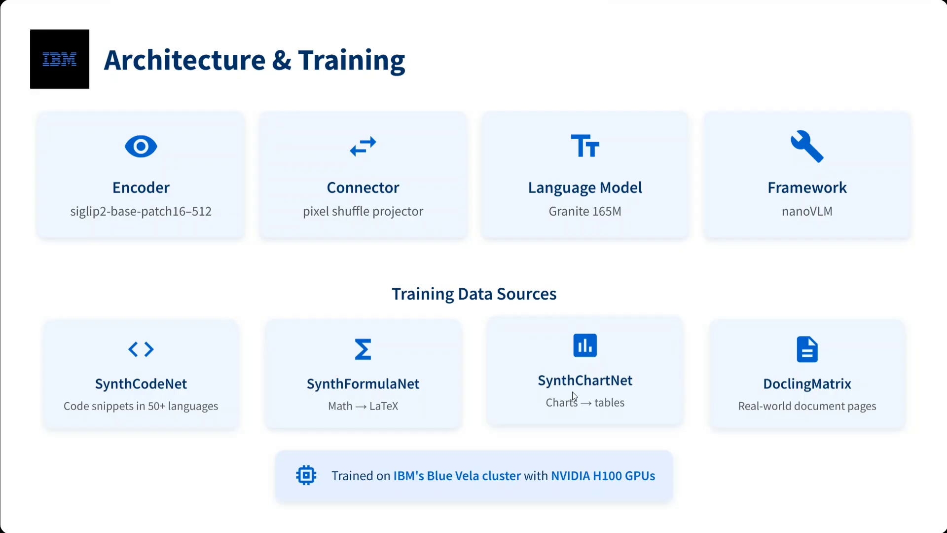
- Advance to the 'Responsible Use & Limitations' slide covering scope, risks and Granite Guardian
key(Right)
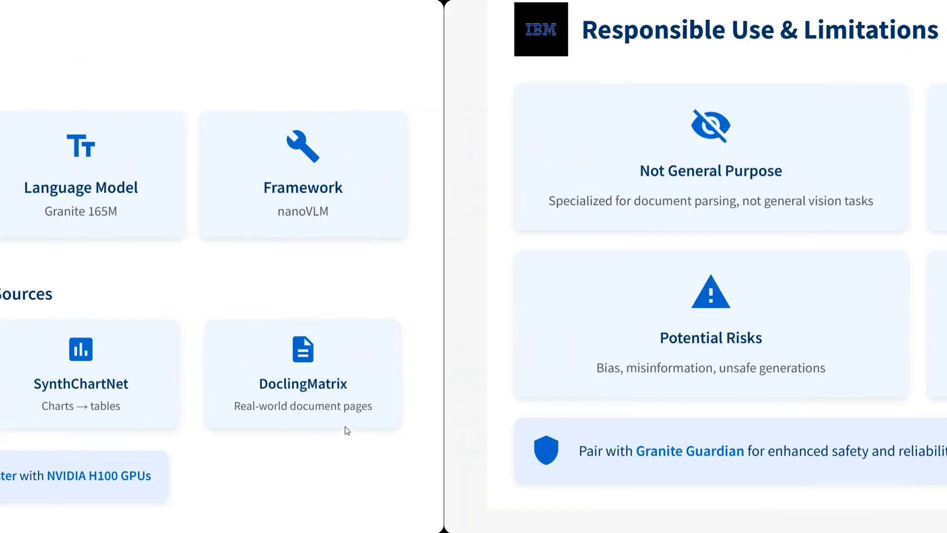